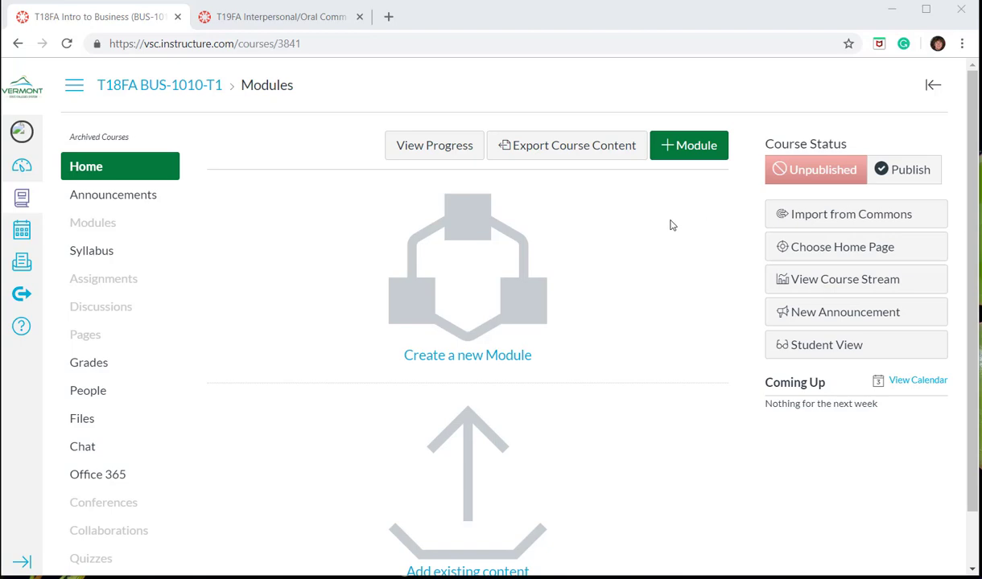
- Open the Reflections Files -- Soft Skills page from the Week #4 module of the T19FA Interpersonal/Oral Comm course
left_click(282, 24)
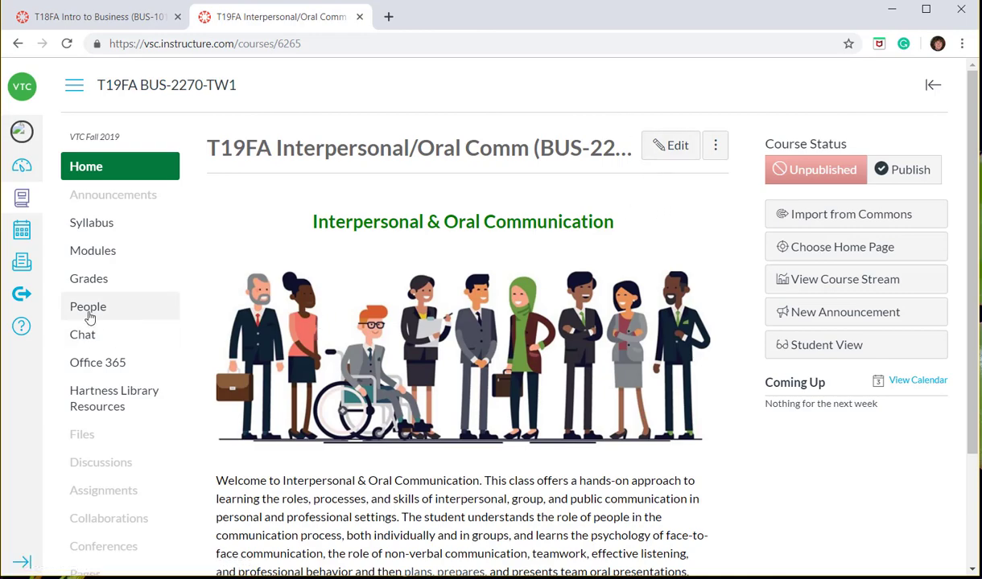
left_click(94, 257)
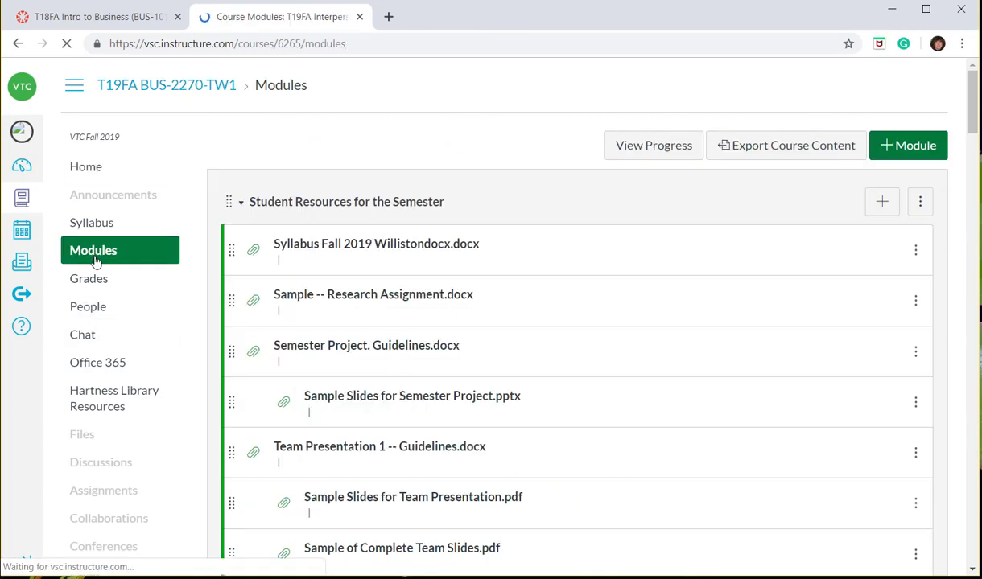
scroll(544, 314, "down", 5)
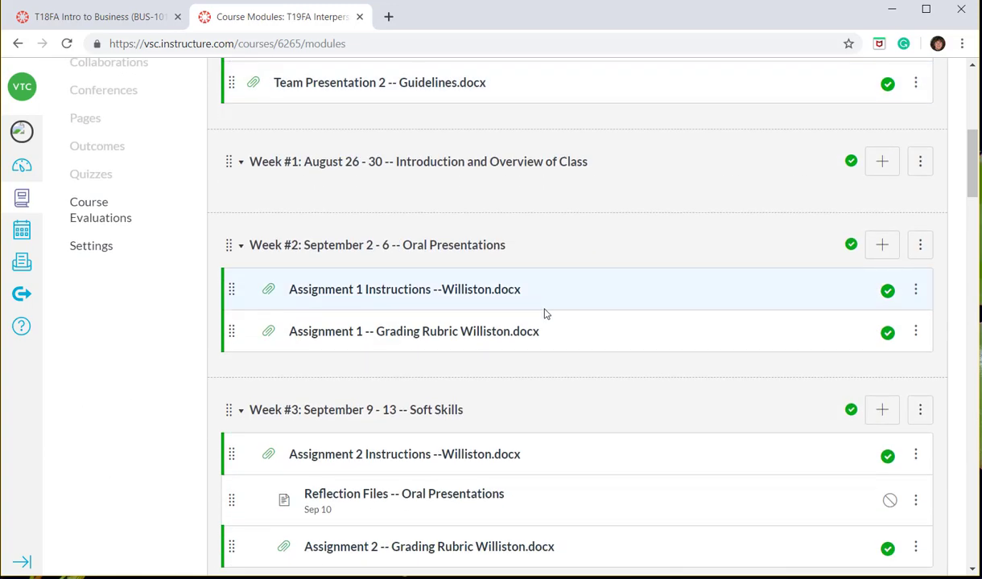
scroll(544, 314, "down", 4)
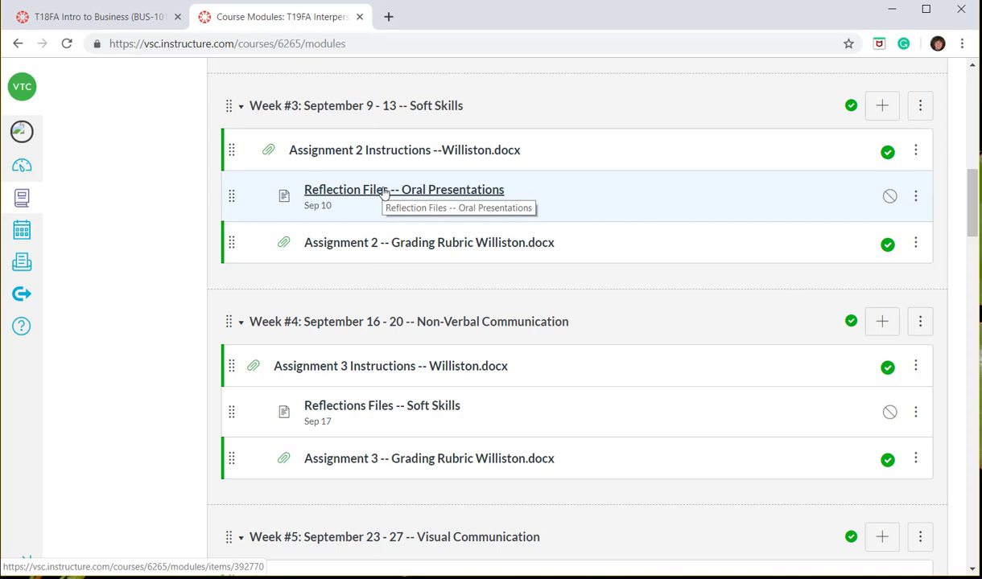
left_click(381, 407)
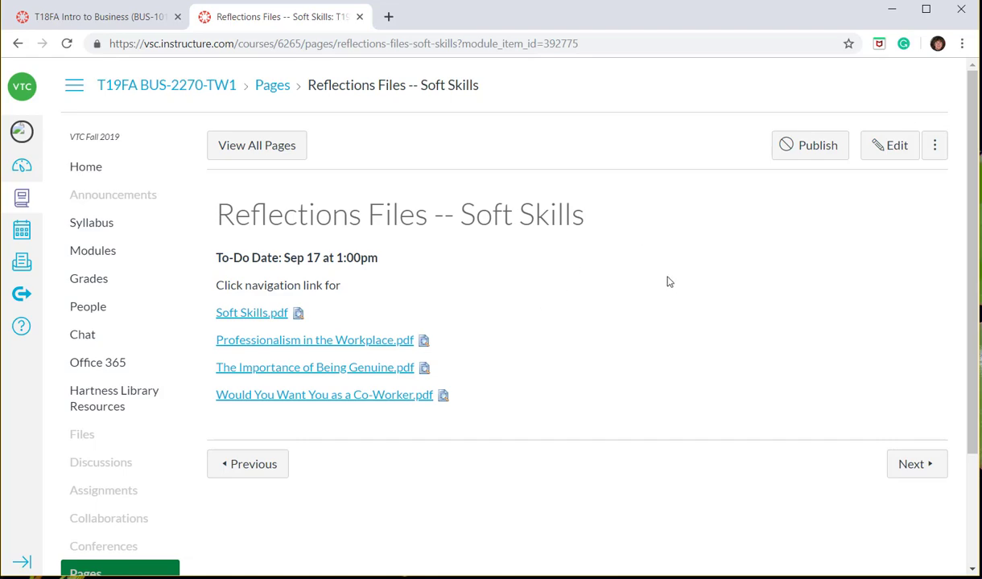
- Preview Soft Skills.pdf inline on the reflections page and look through its first slides
left_click(297, 313)
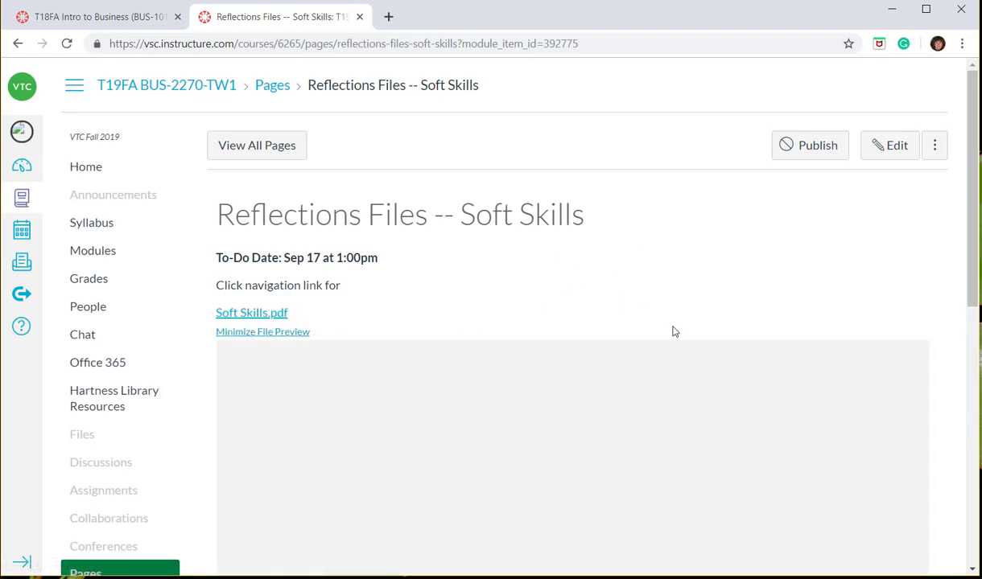
scroll(688, 351, "down", 1)
scroll(724, 354, "down", 1)
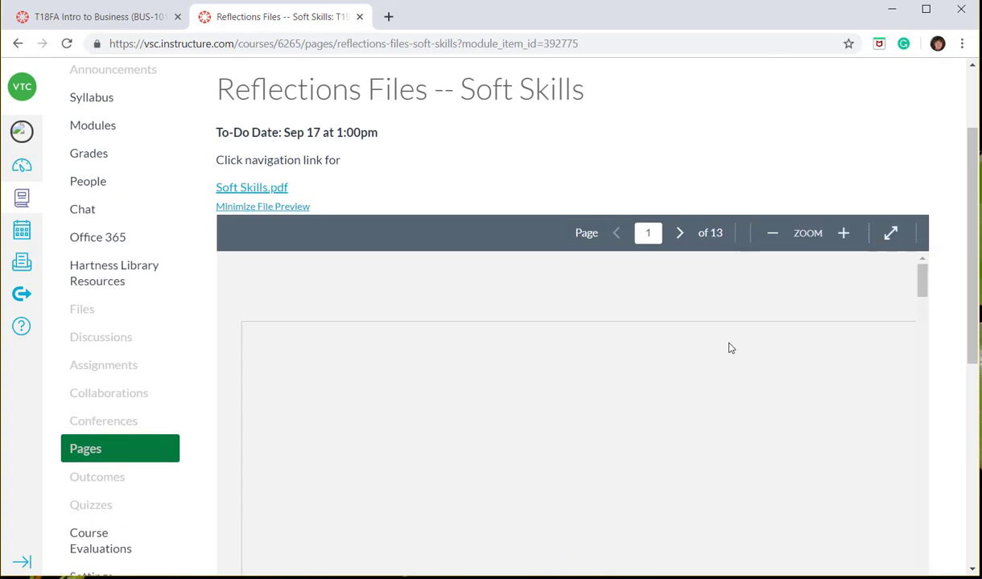
scroll(778, 321, "down", 4)
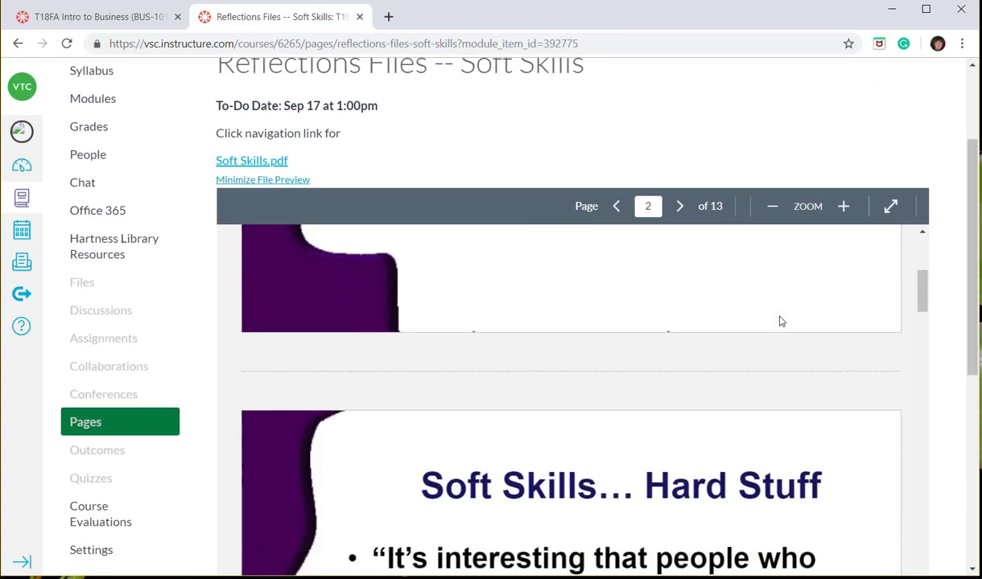
scroll(779, 321, "down", 4)
scroll(779, 322, "down", 8)
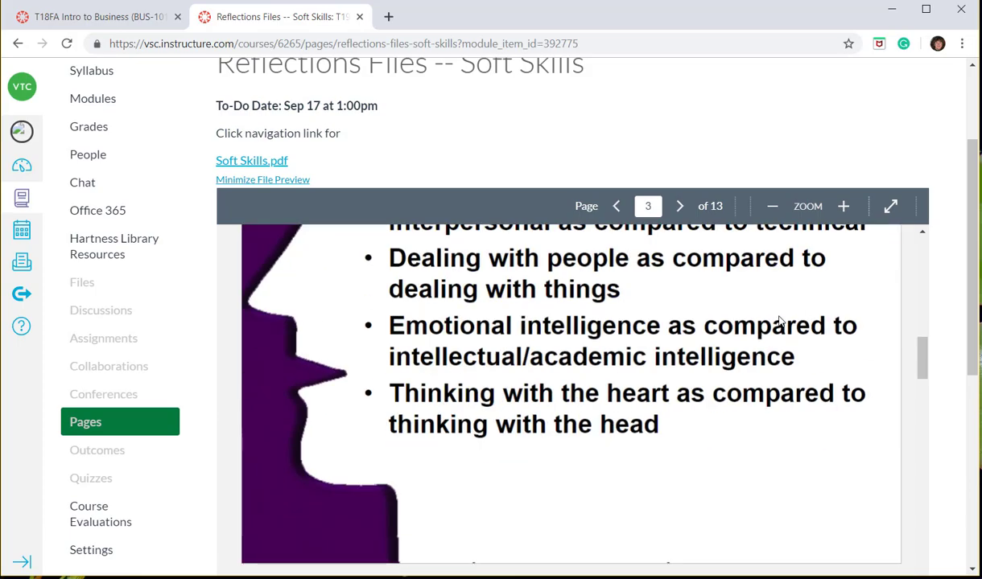
scroll(775, 315, "up", 6)
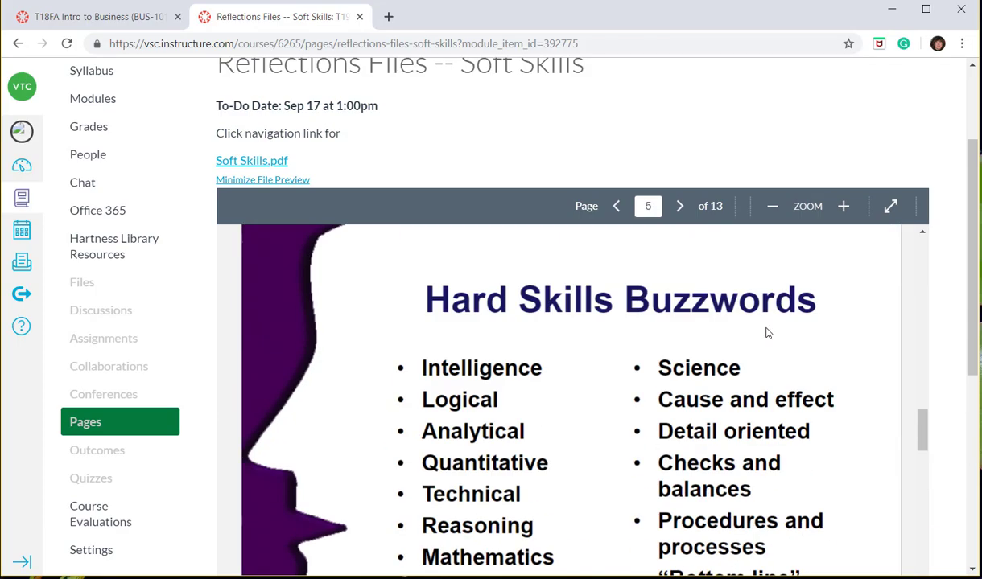
scroll(733, 359, "up", 4)
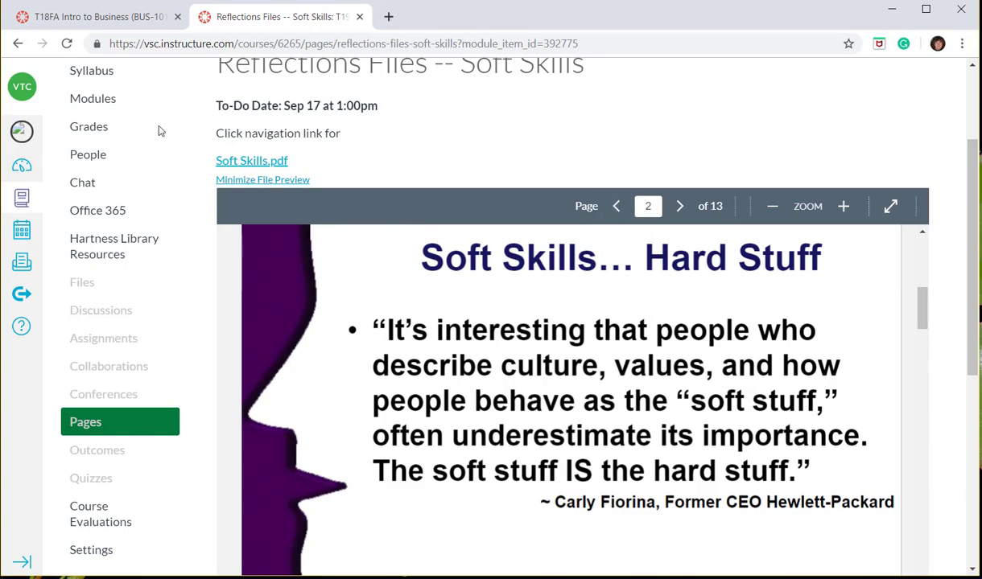
- Return to the course's module list, review the weekly modules and reopen the Reflections Files -- Soft Skills page
left_click(104, 108)
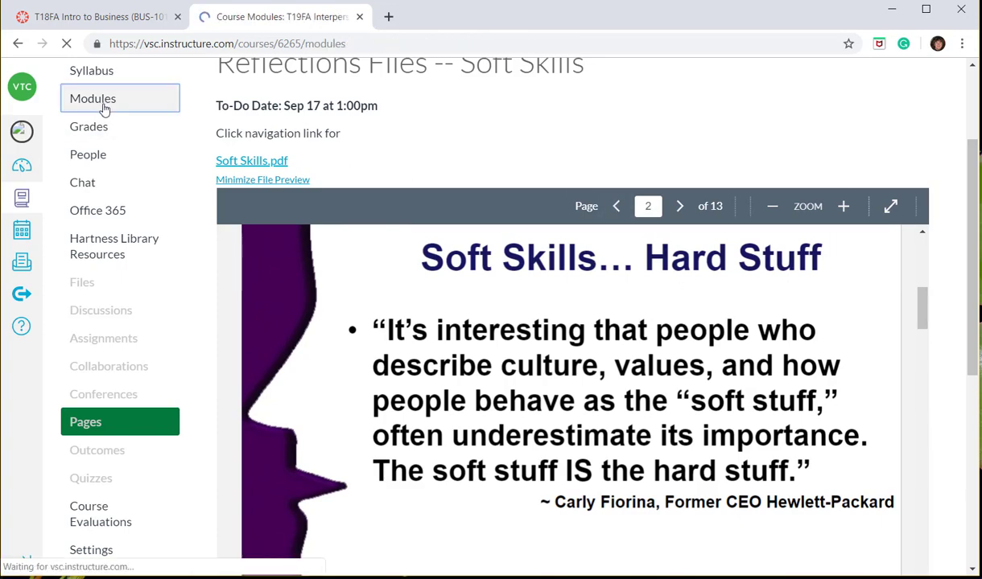
scroll(612, 357, "down", 2)
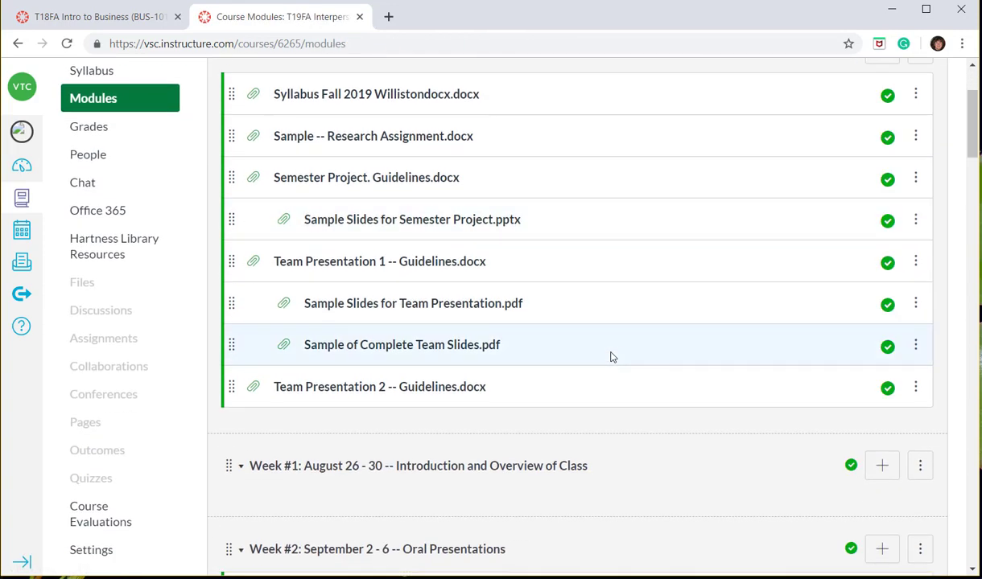
scroll(613, 354, "down", 2)
scroll(613, 351, "down", 6)
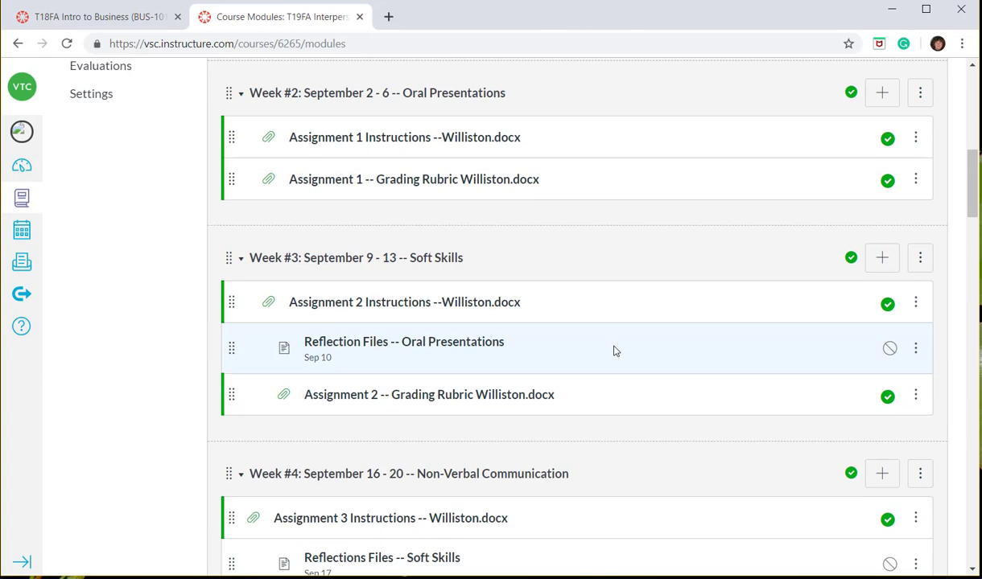
left_click(424, 335)
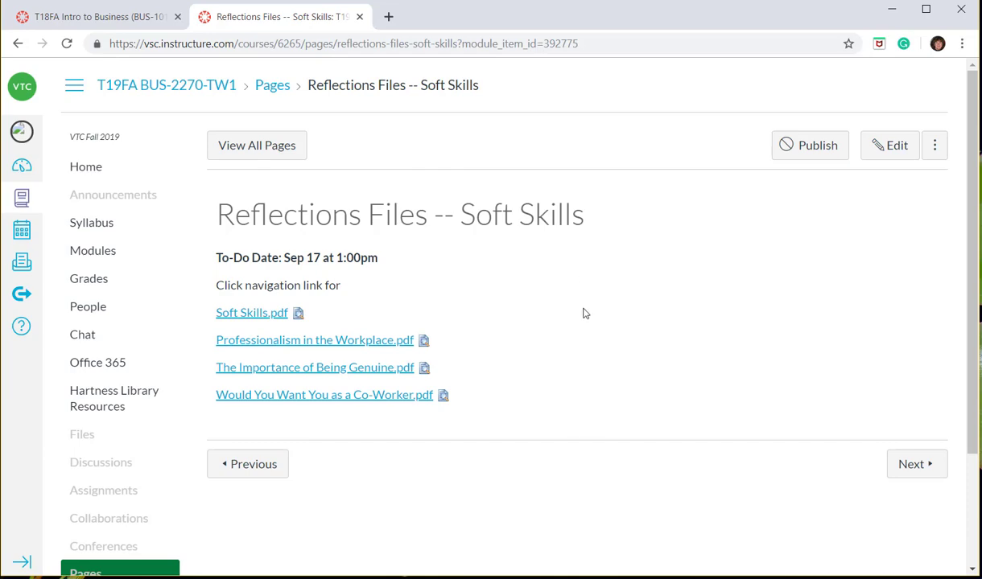
- View the files of the T18FA Intro to Business course and the Reflections -- Soft Skills folder in the Interpersonal/Oral Comm course's files
left_click(96, 20)
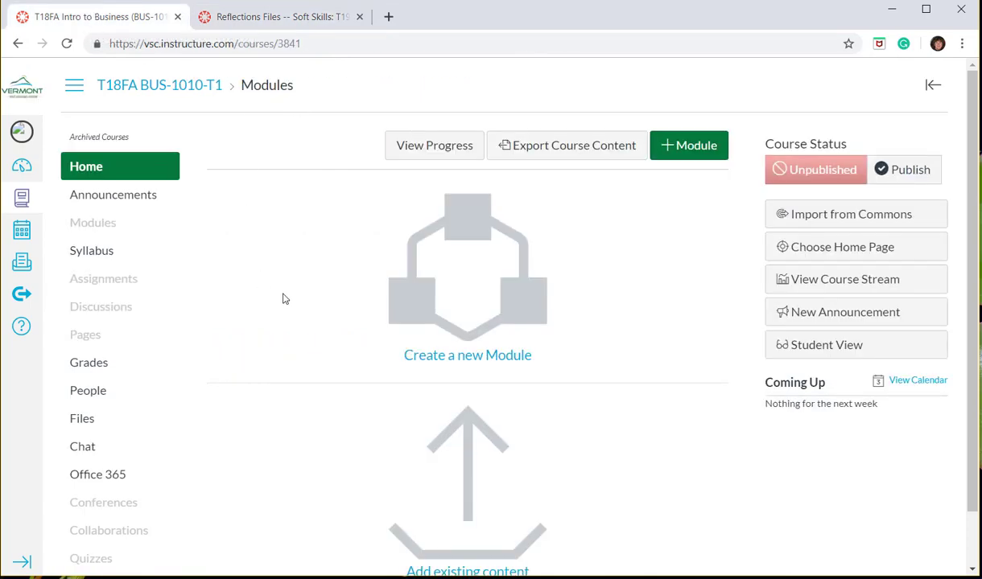
left_click(84, 422)
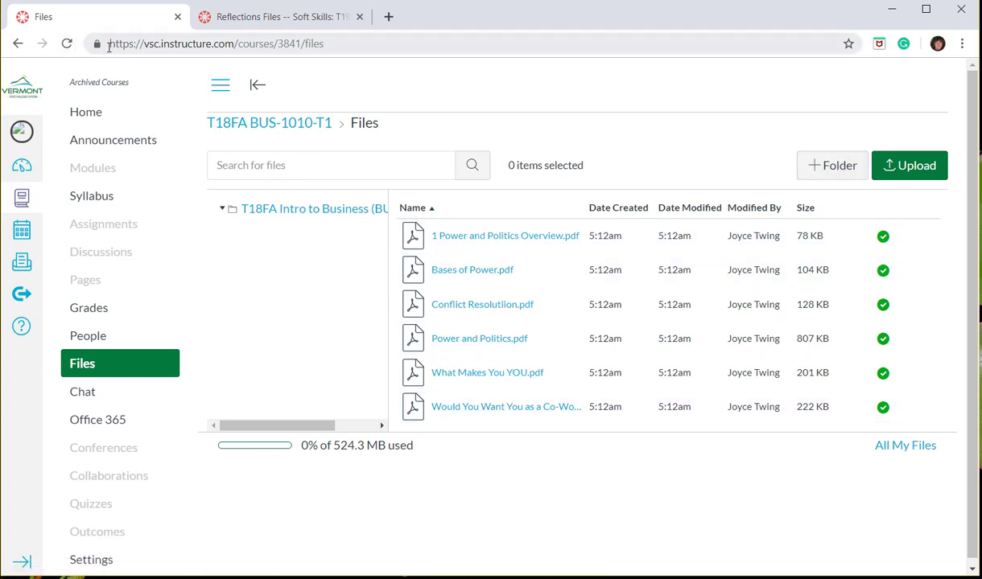
left_click(267, 17)
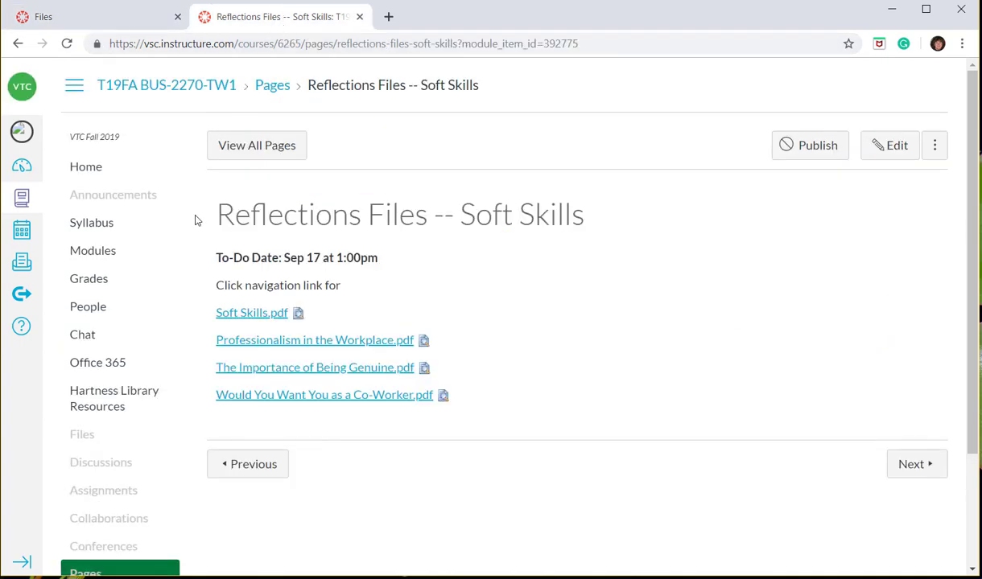
scroll(106, 403, "down", 2)
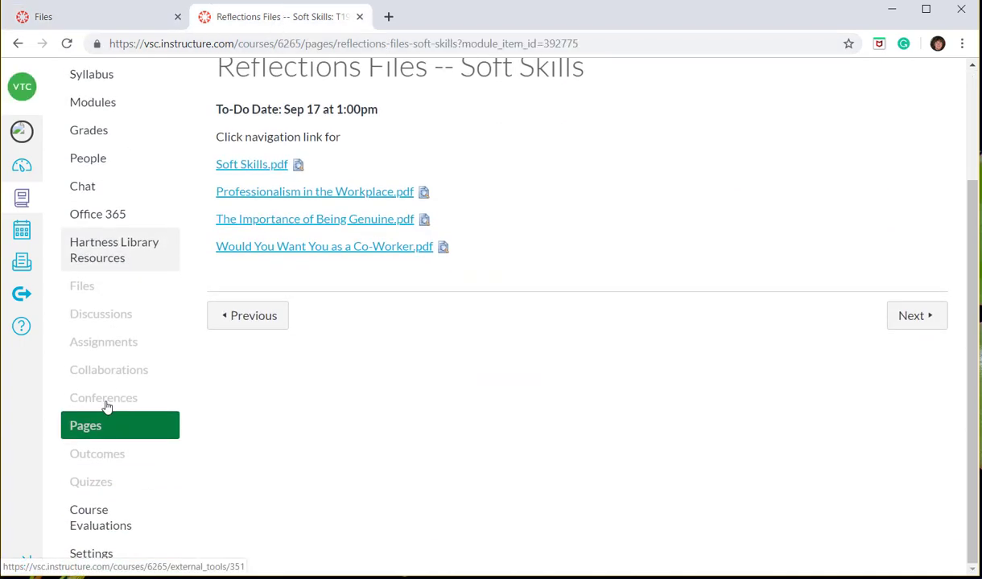
left_click(90, 290)
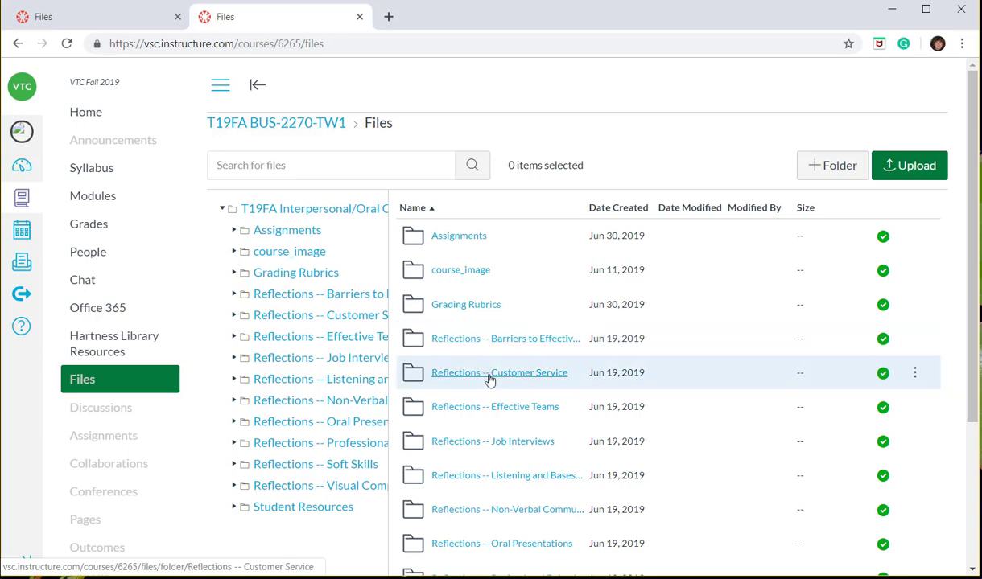
scroll(487, 375, "down", 3)
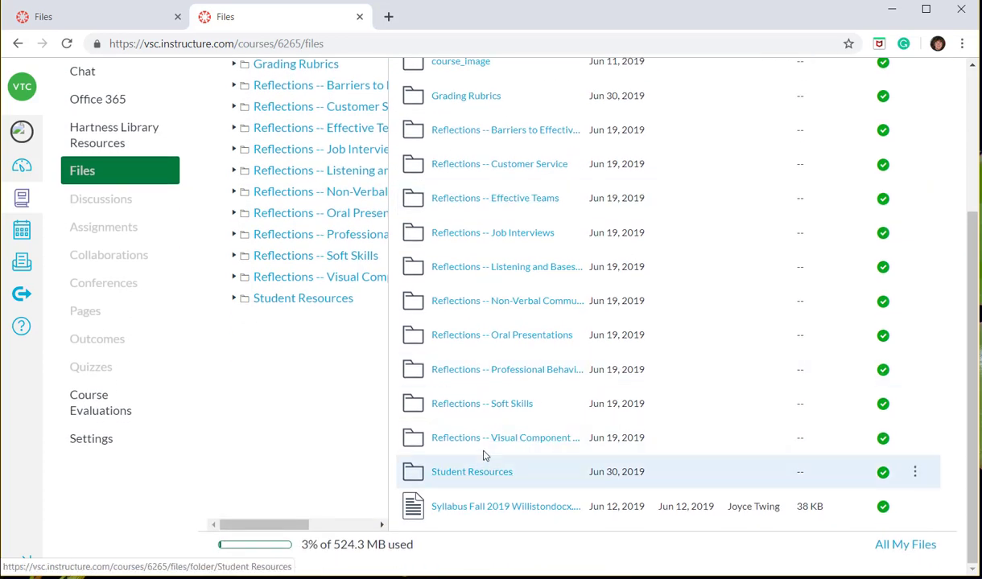
left_click(485, 405)
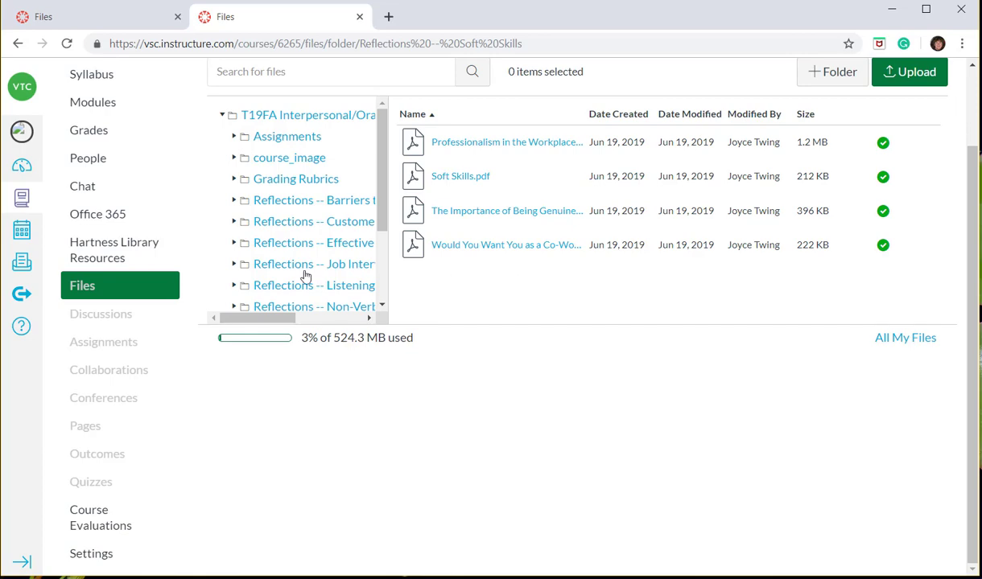
- Create a new page in the T18FA Intro to Business course and title it Power and Politics
left_click(101, 19)
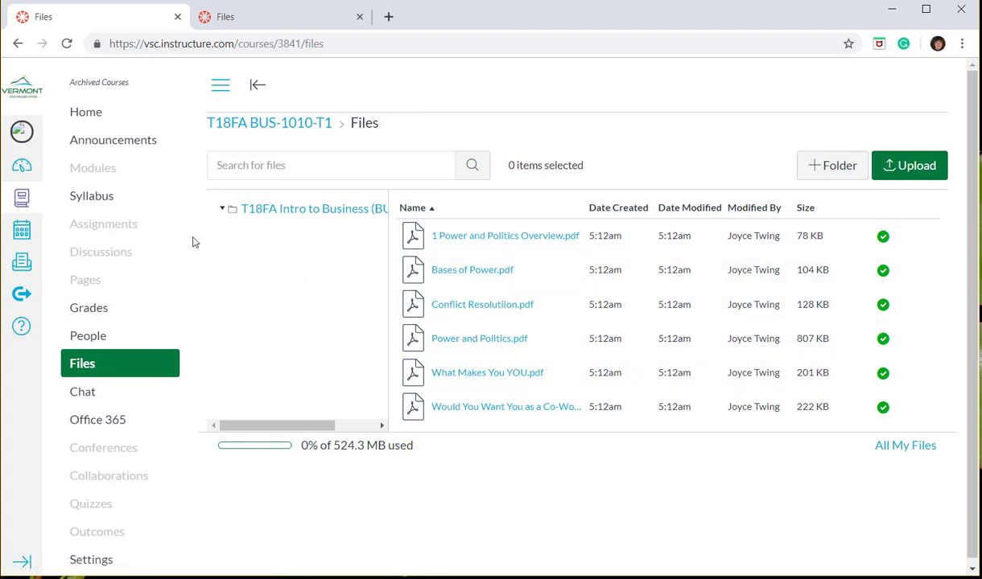
left_click(89, 282)
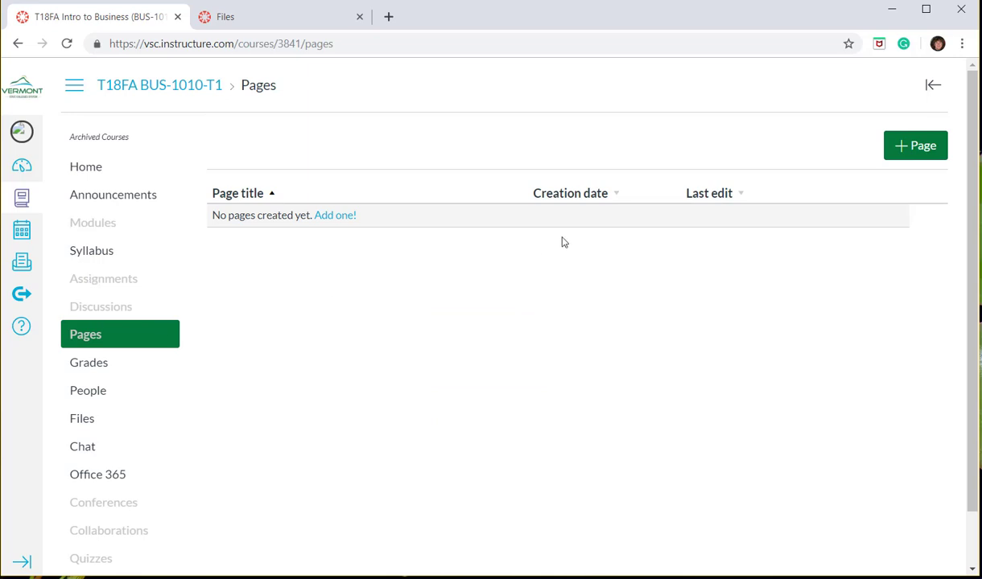
left_click(915, 145)
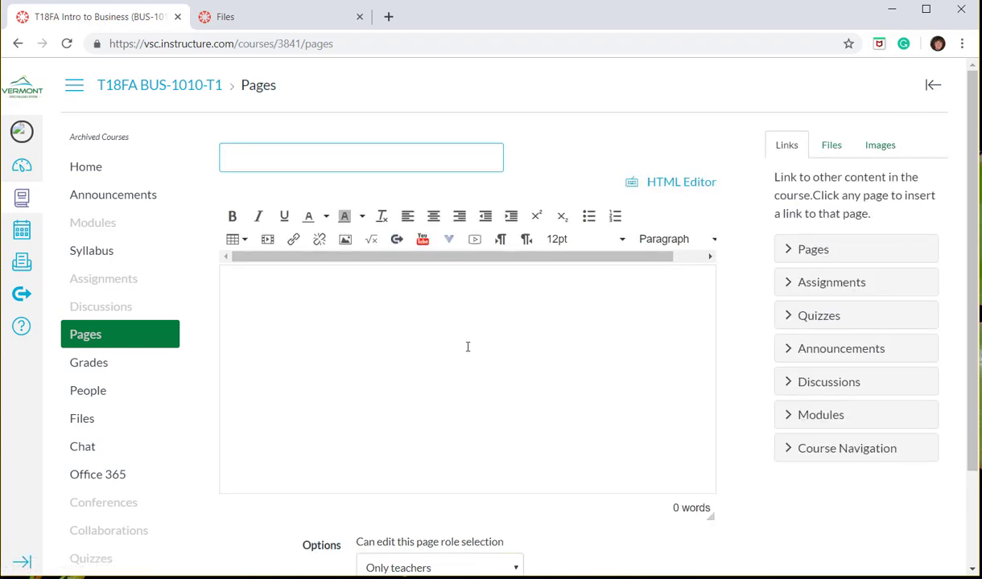
type("Power and Politics")
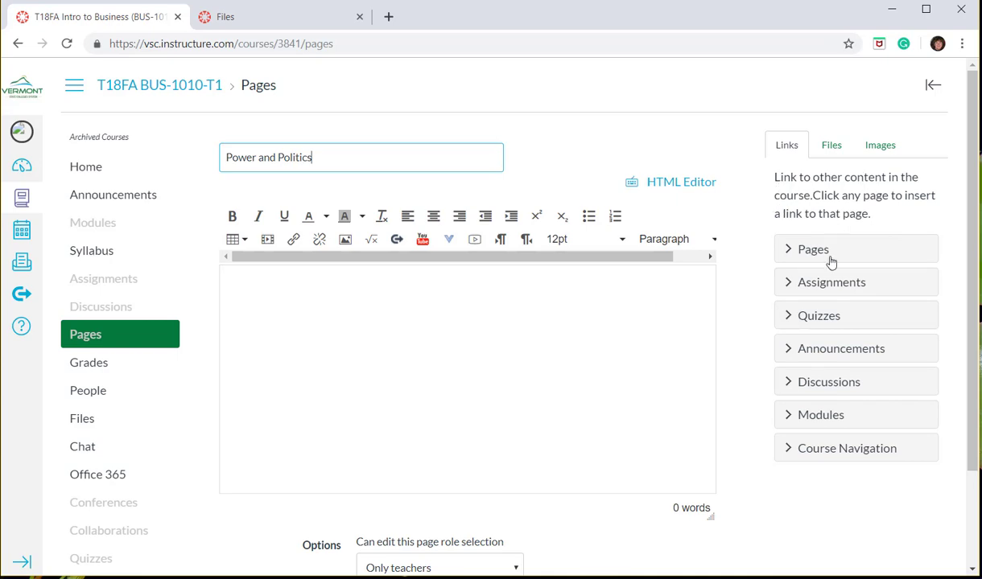
- Insert file links to 1 Power and Politics Overview.pdf, Bases of Power.pdf and Conflict Resolutiion.pdf on separate lines, and save the page without publishing it
left_click(834, 147)
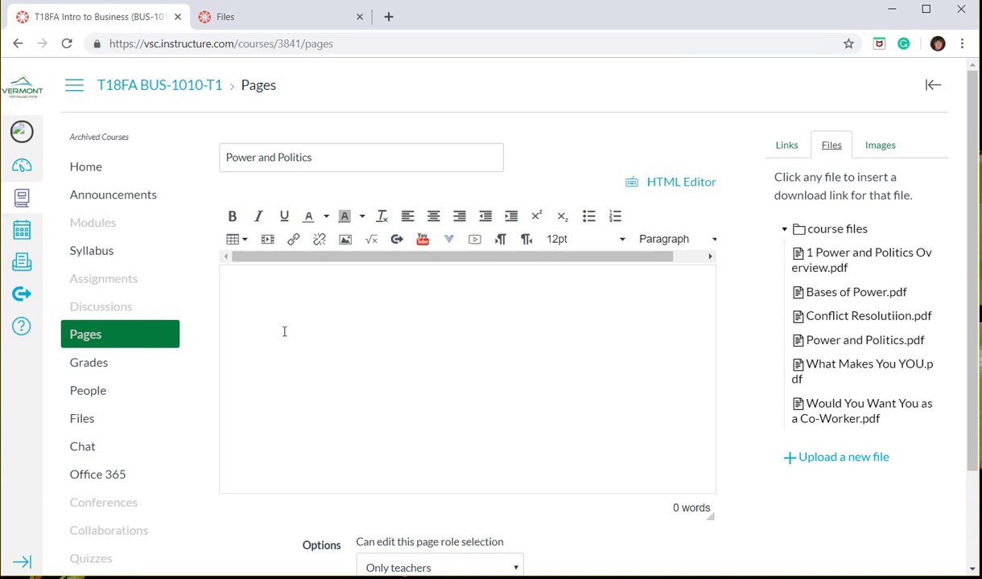
left_click(276, 302)
left_click(833, 256)
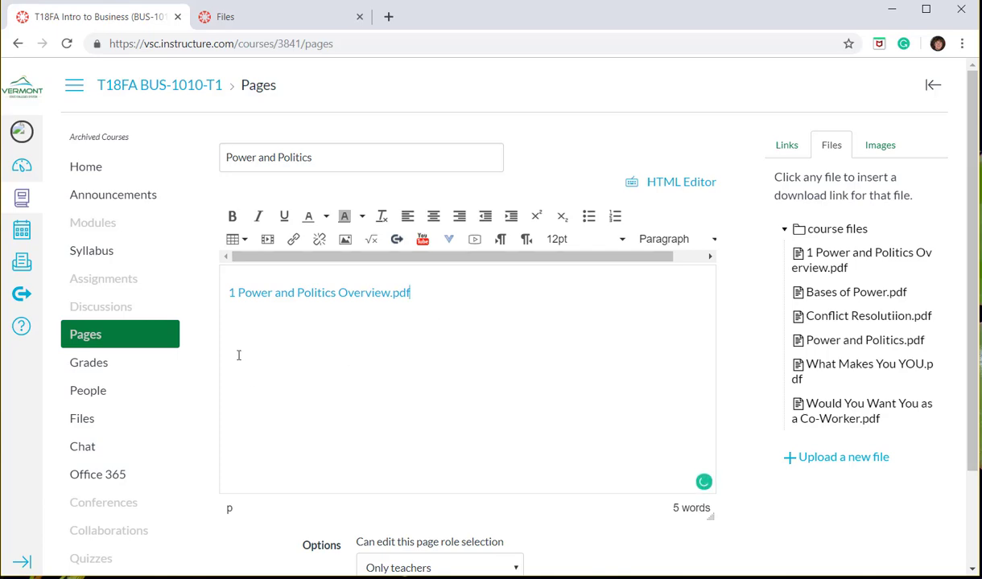
left_click(239, 328)
left_click(423, 296)
key("Return")
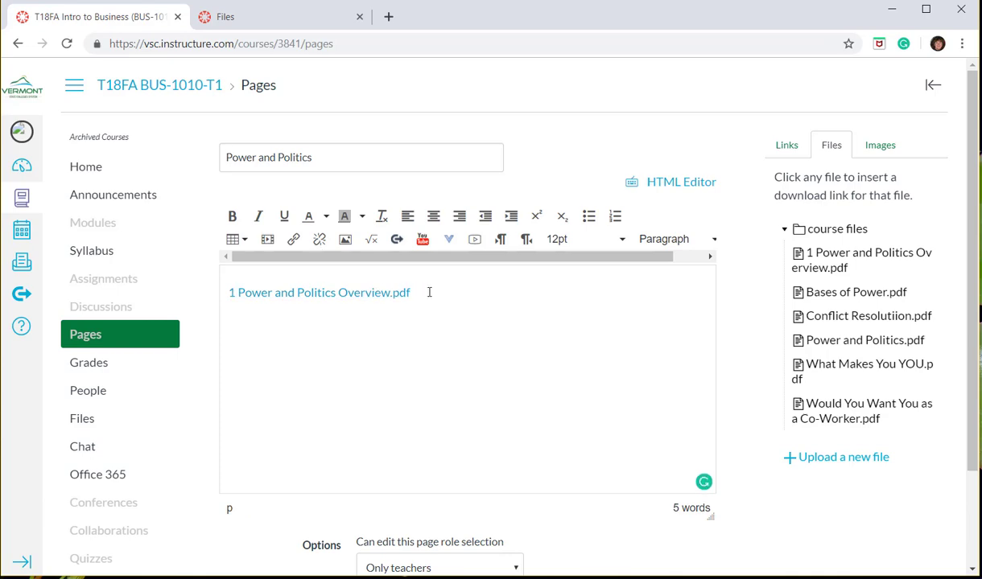
left_click(825, 294)
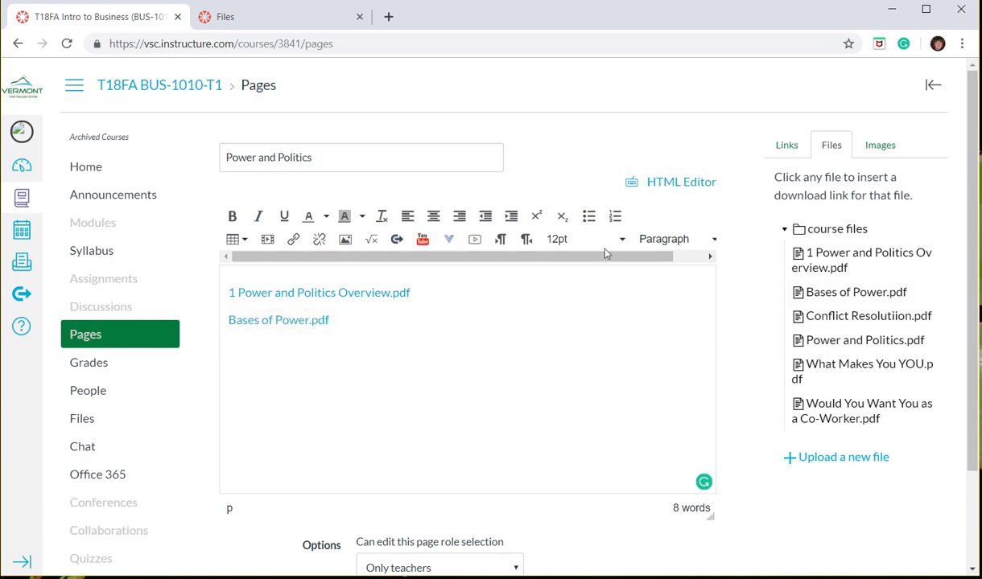
left_click(829, 317)
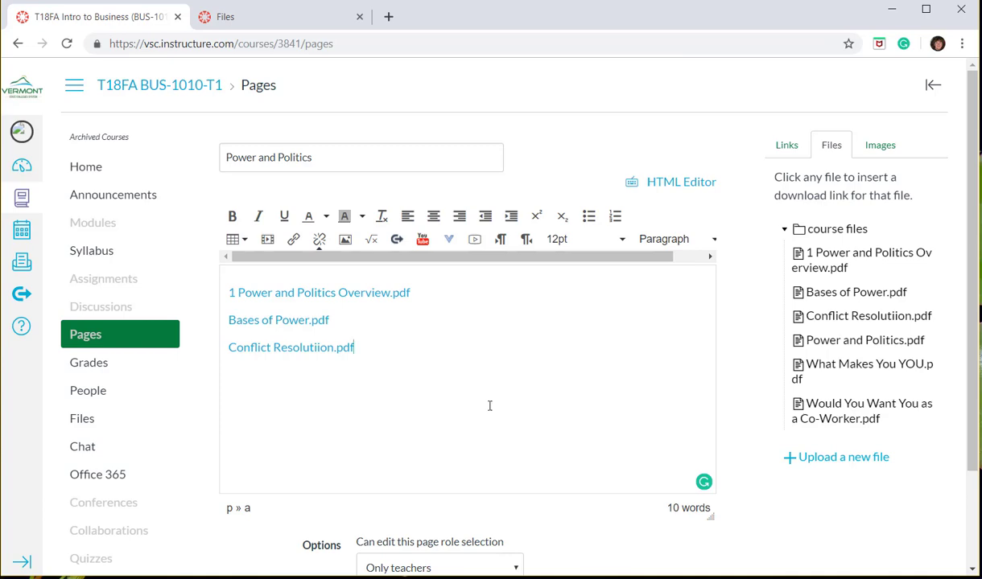
scroll(489, 406, "down", 2)
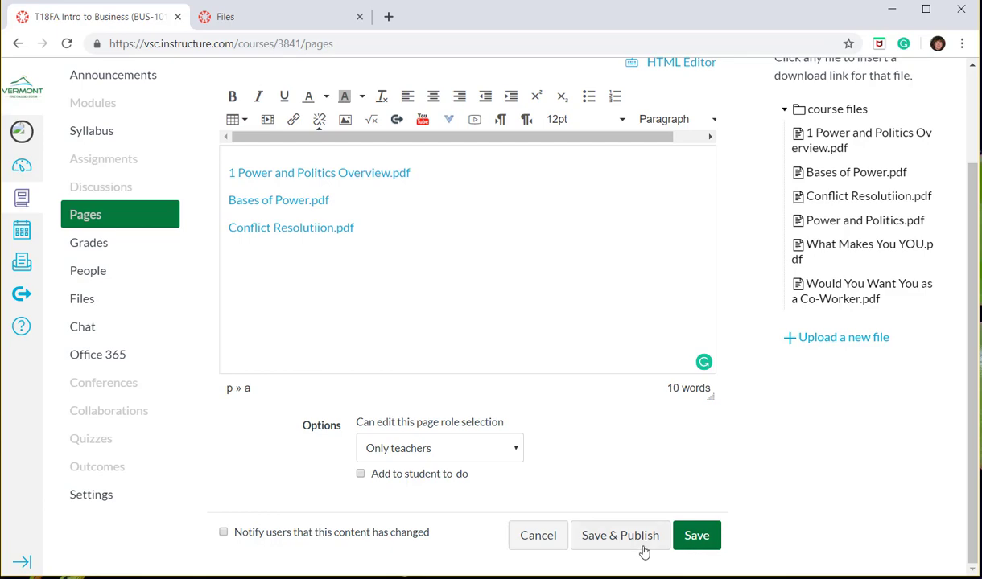
left_click(697, 546)
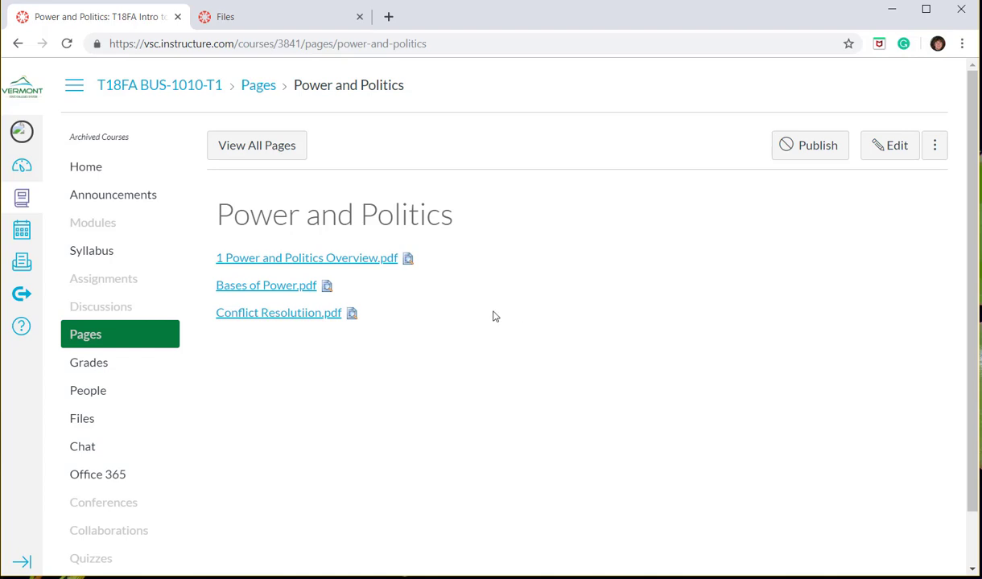
- Add a module named Week 1 -- August 26 -- August 30 to the T18FA Intro to Business course
left_click(105, 228)
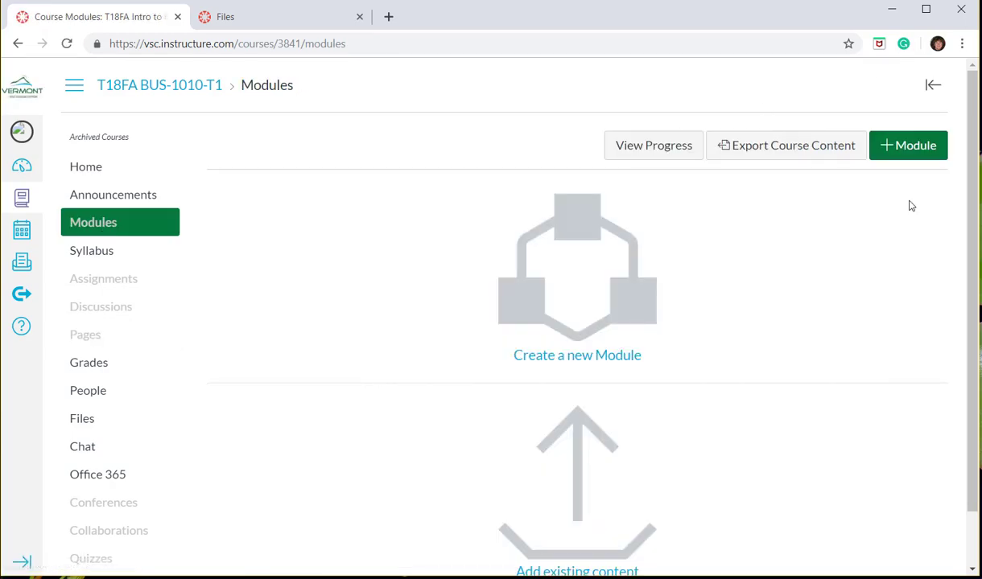
left_click(915, 146)
left_click(402, 248)
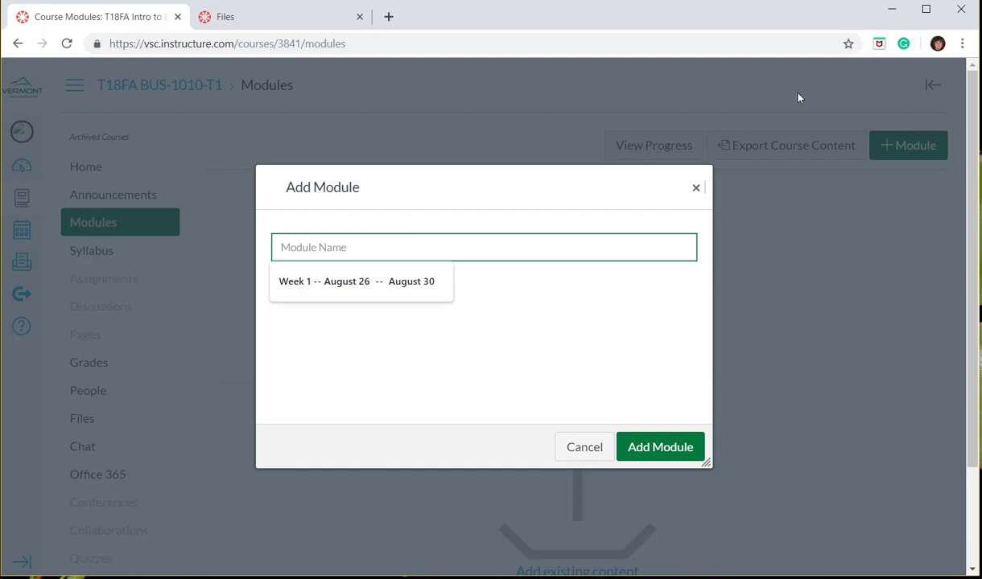
left_click(406, 284)
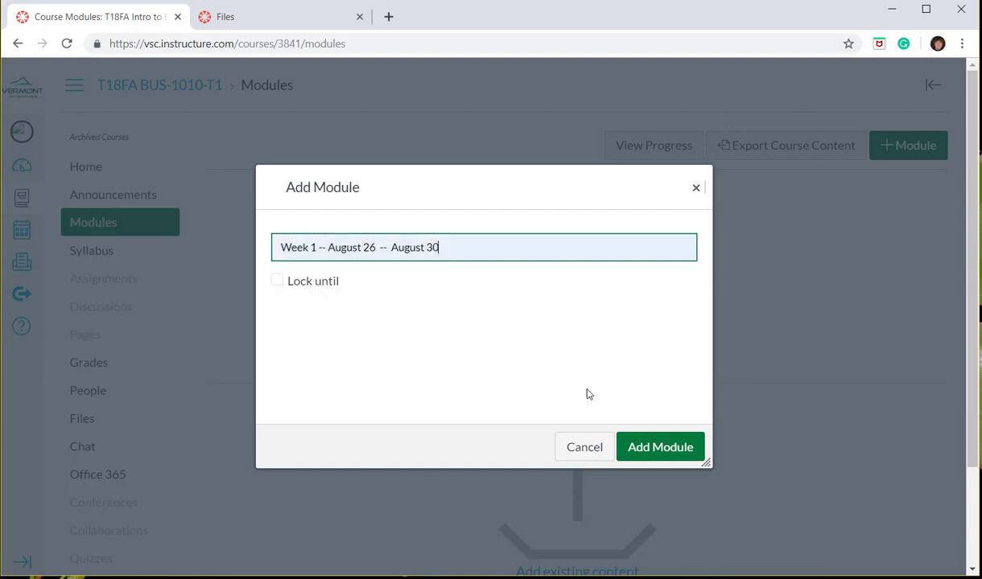
left_click(691, 447)
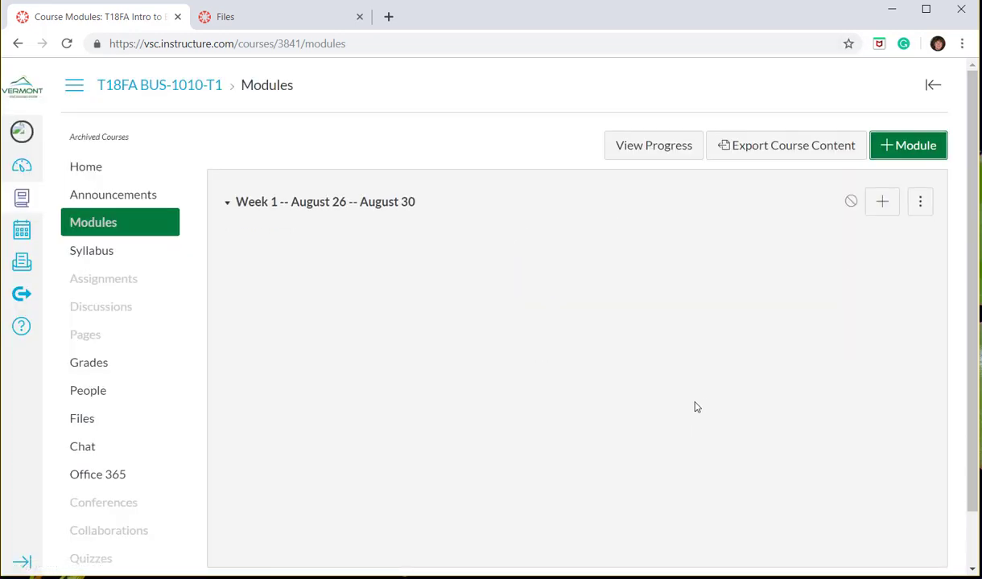
- Add the existing Power and Politics page to the Week 1 module without indentation
left_click(883, 203)
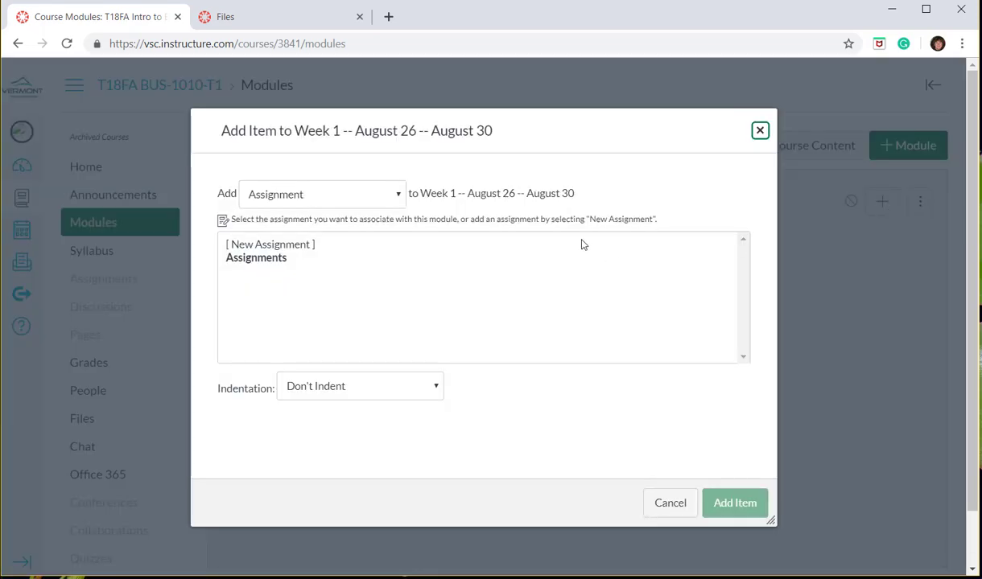
left_click(400, 196)
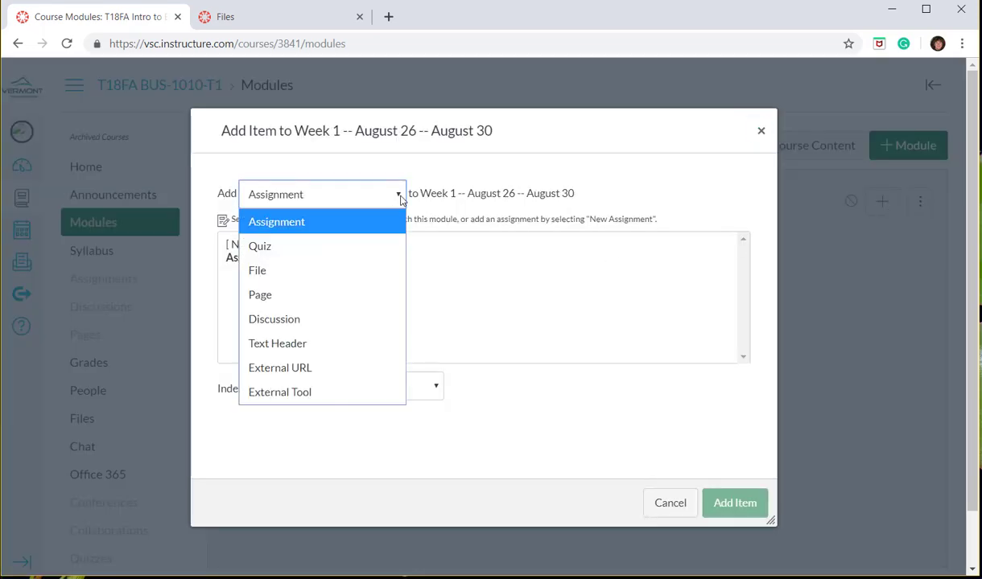
left_click(326, 298)
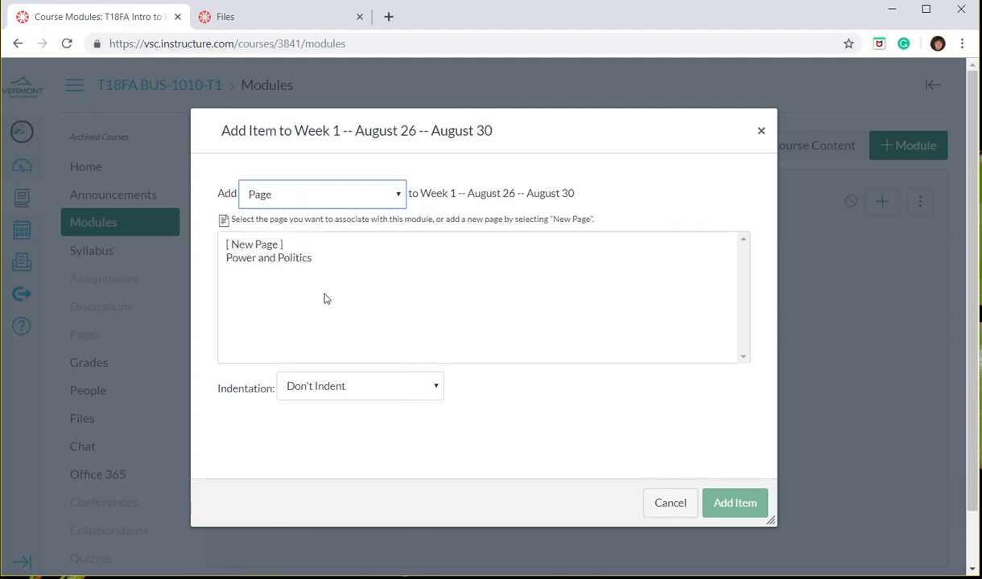
left_click(298, 259)
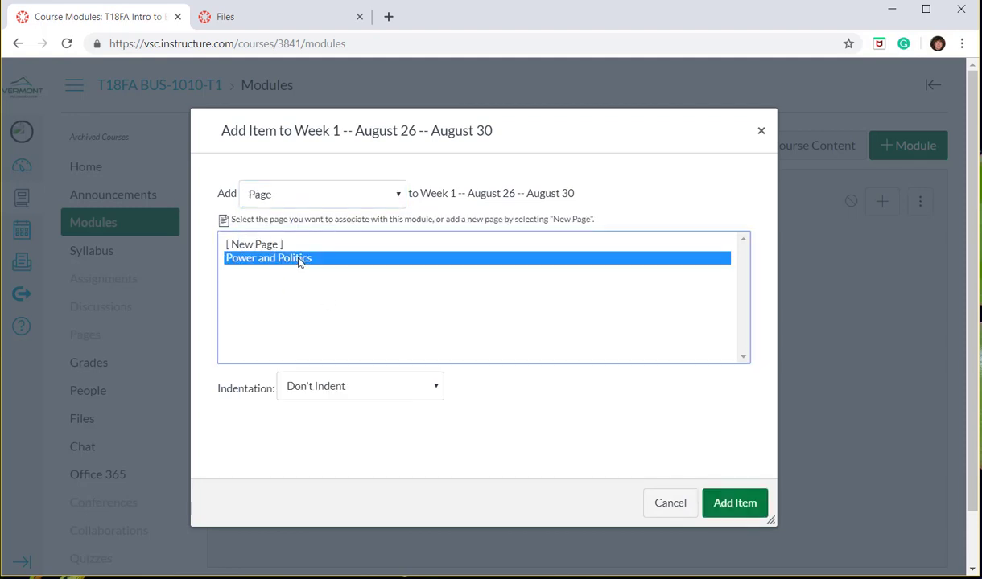
left_click(741, 503)
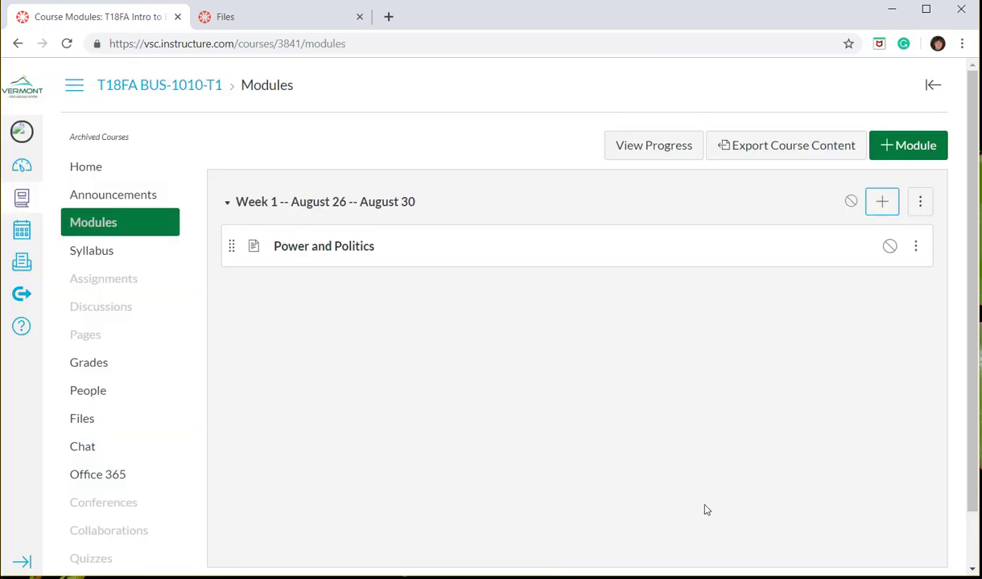
- Open the Power and Politics page from the module and look through the inline preview of 1 Power and Politics Overview.pdf
left_click(336, 254)
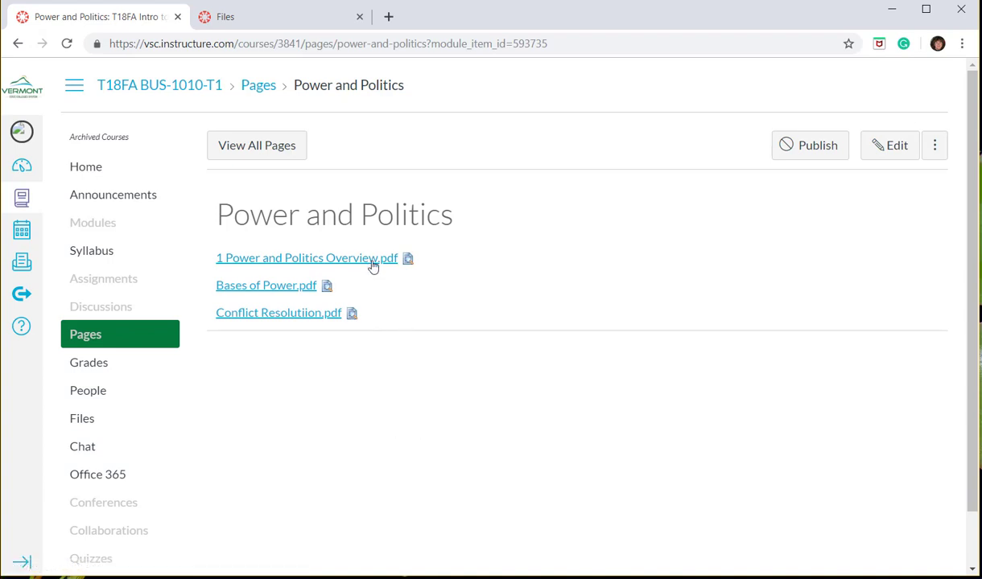
left_click(407, 258)
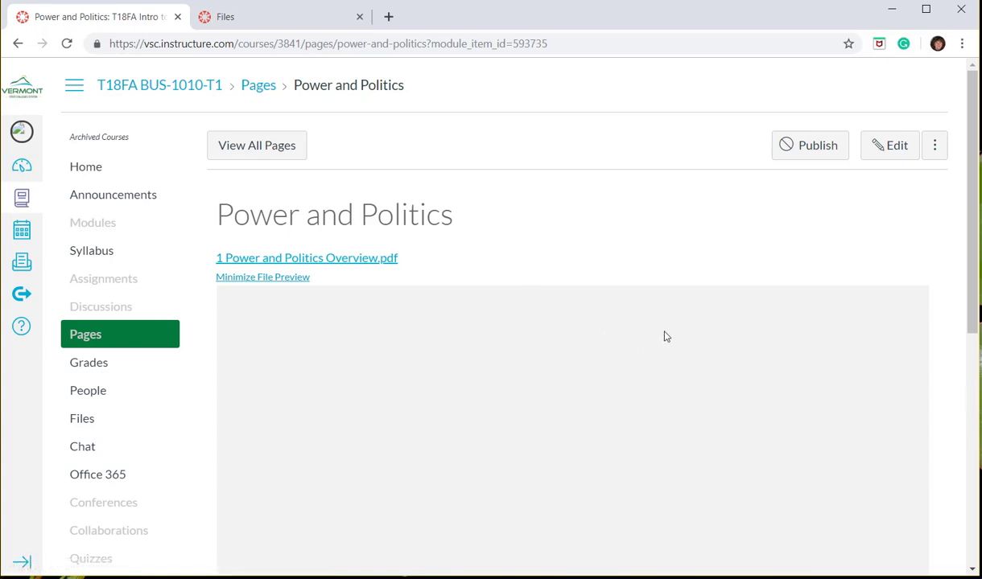
scroll(673, 348, "down", 10)
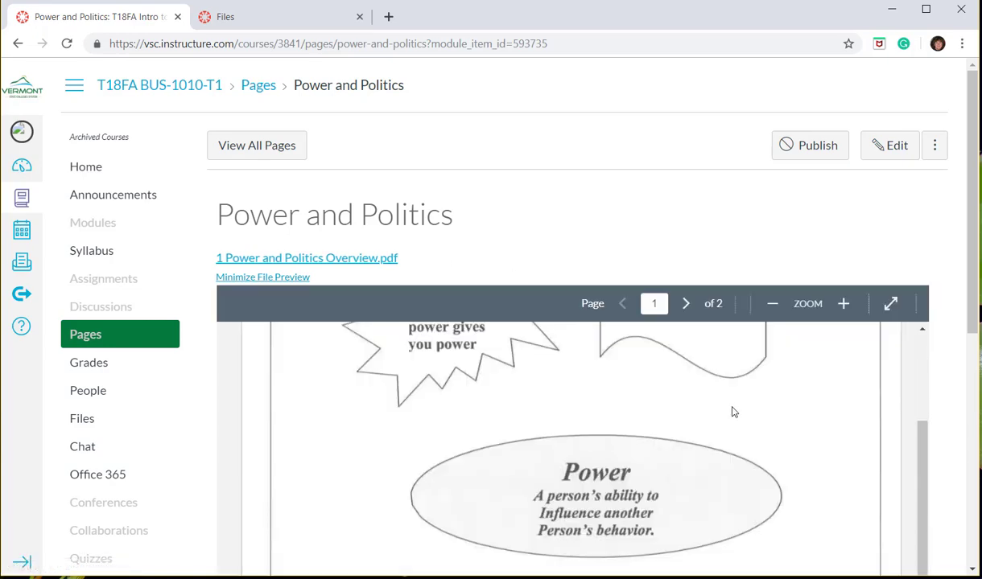
scroll(730, 411, "up", 3)
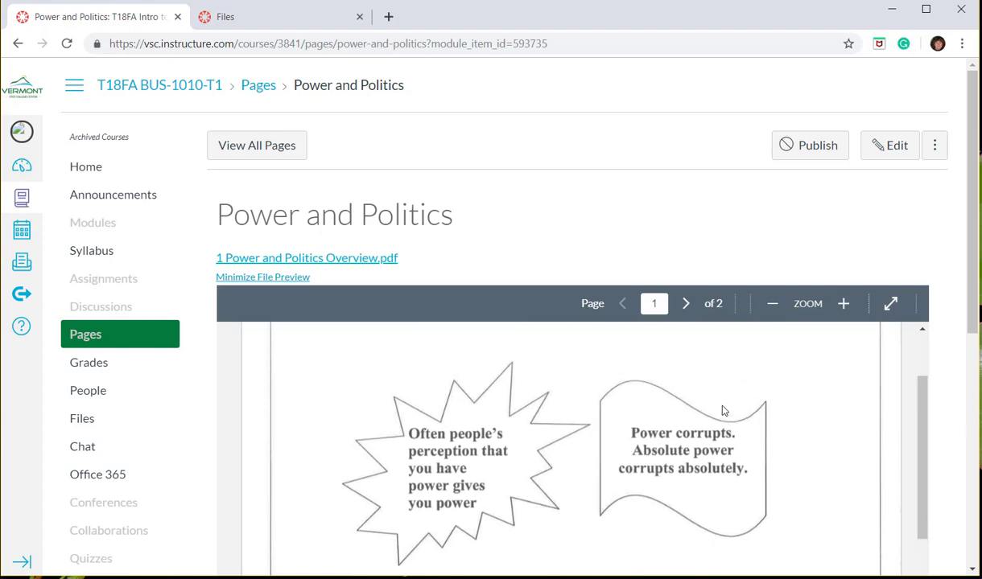
scroll(723, 411, "down", 6)
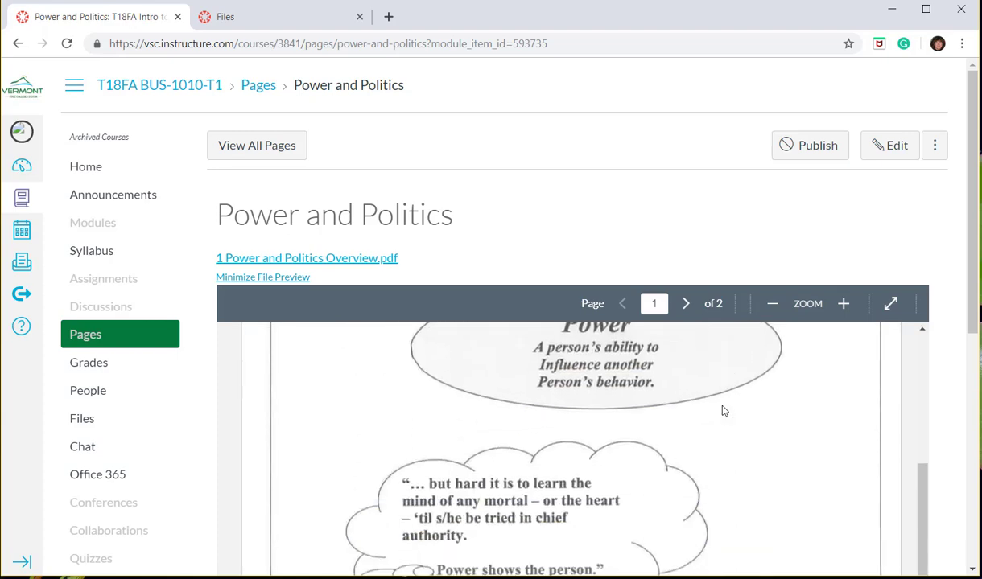
scroll(723, 411, "up", 3)
scroll(722, 412, "up", 3)
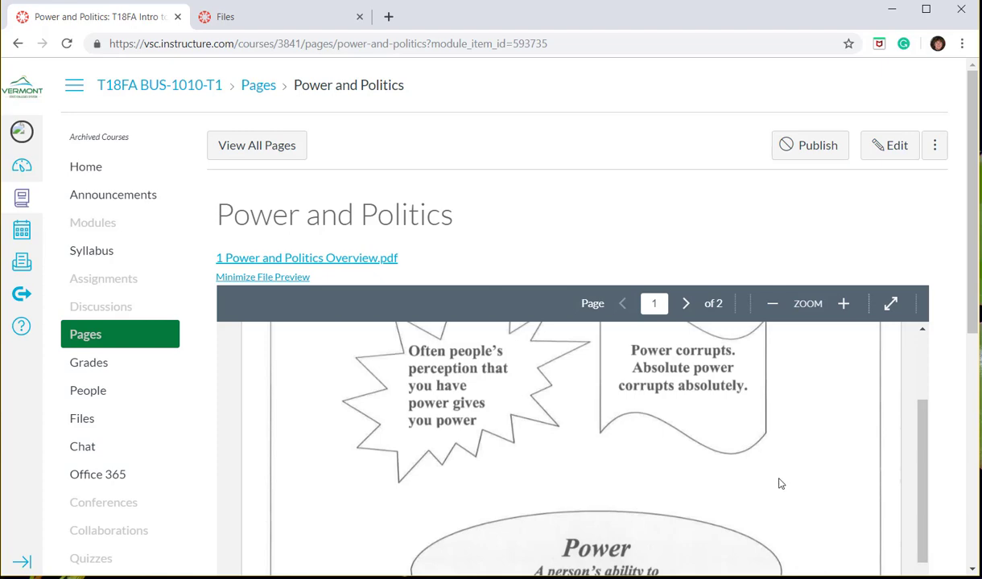
scroll(774, 475, "up", 3)
scroll(777, 478, "down", 2)
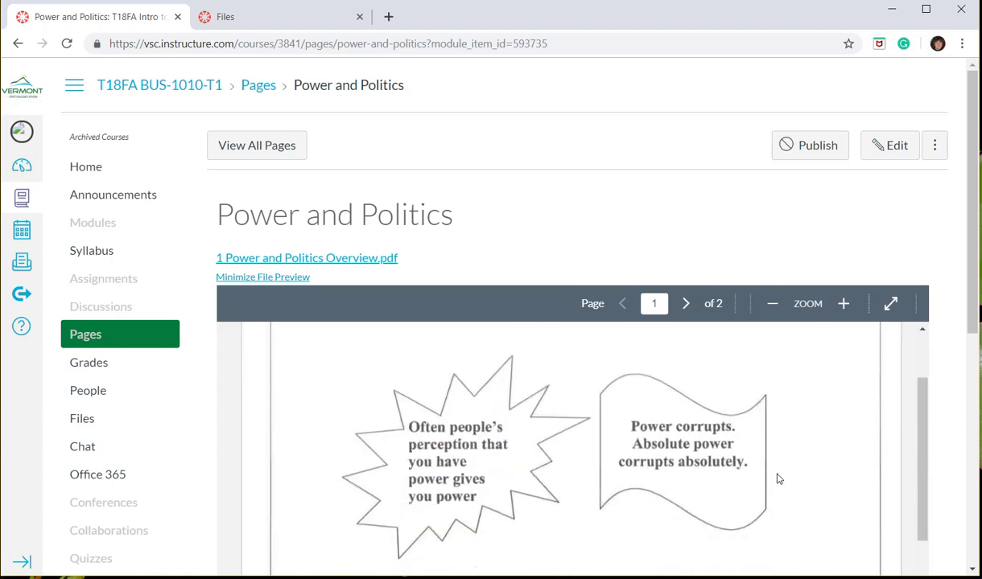